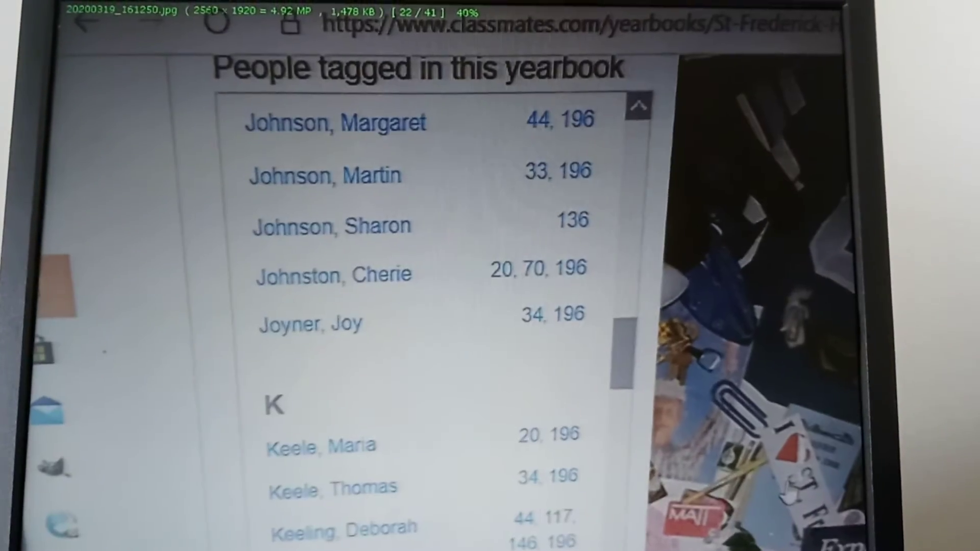
{"action": "scroll", "coordinate": [489, 104], "scroll_direction": "down", "scroll_amount": 3}
{"action": "scroll", "coordinate": [489, 104], "scroll_direction": "down", "scroll_amount": 2}
{"action": "scroll", "coordinate": [489, 104], "scroll_direction": "down", "scroll_amount": 1}
{"action": "scroll", "coordinate": [489, 104], "scroll_direction": "down", "scroll_amount": 2}
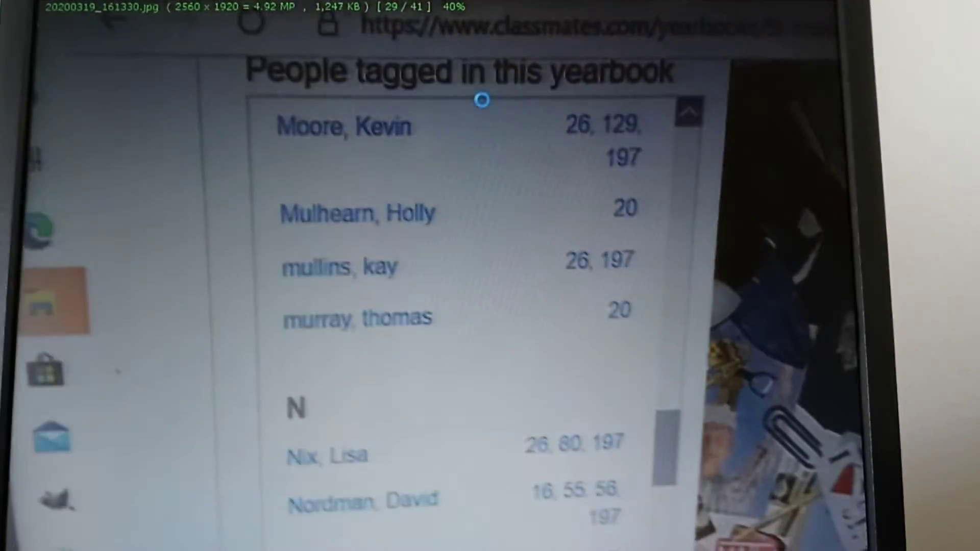
{"action": "scroll", "coordinate": [489, 105], "scroll_direction": "down", "scroll_amount": 1}
{"action": "scroll", "coordinate": [489, 105], "scroll_direction": "down", "scroll_amount": 1}
{"action": "scroll", "coordinate": [489, 104], "scroll_direction": "down", "scroll_amount": 1}
{"action": "scroll", "coordinate": [490, 104], "scroll_direction": "down", "scroll_amount": 1}
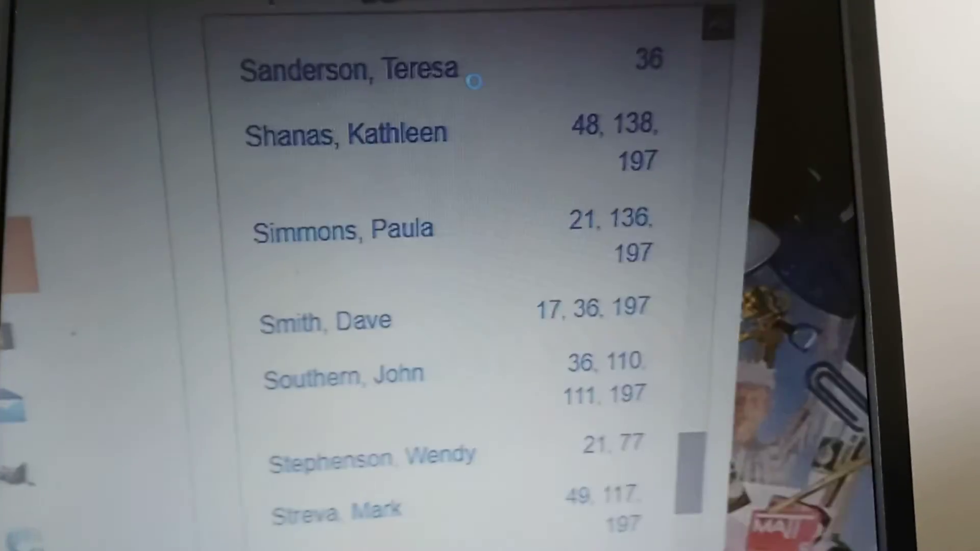
{"action": "scroll", "coordinate": [490, 104], "scroll_direction": "down", "scroll_amount": 1}
{"action": "scroll", "coordinate": [490, 306], "scroll_direction": "down", "scroll_amount": 2}
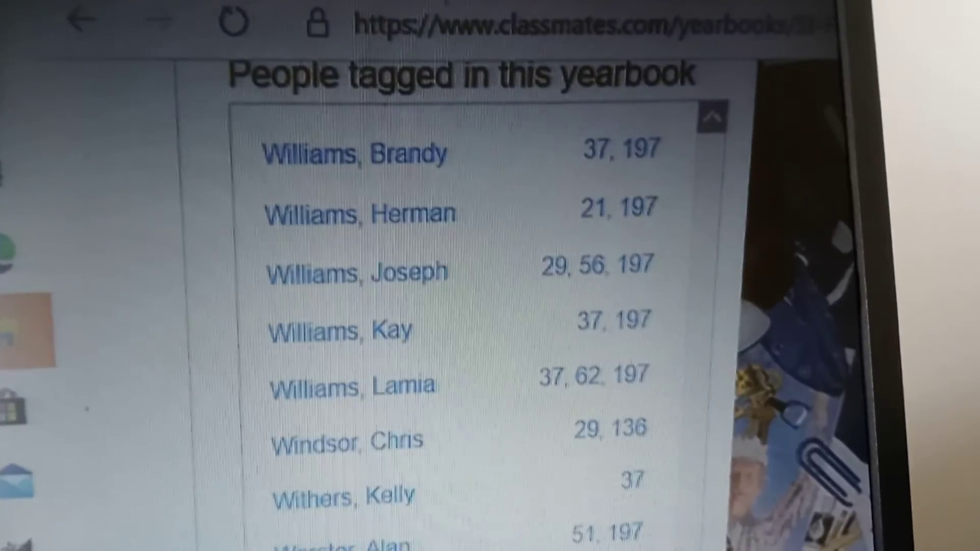